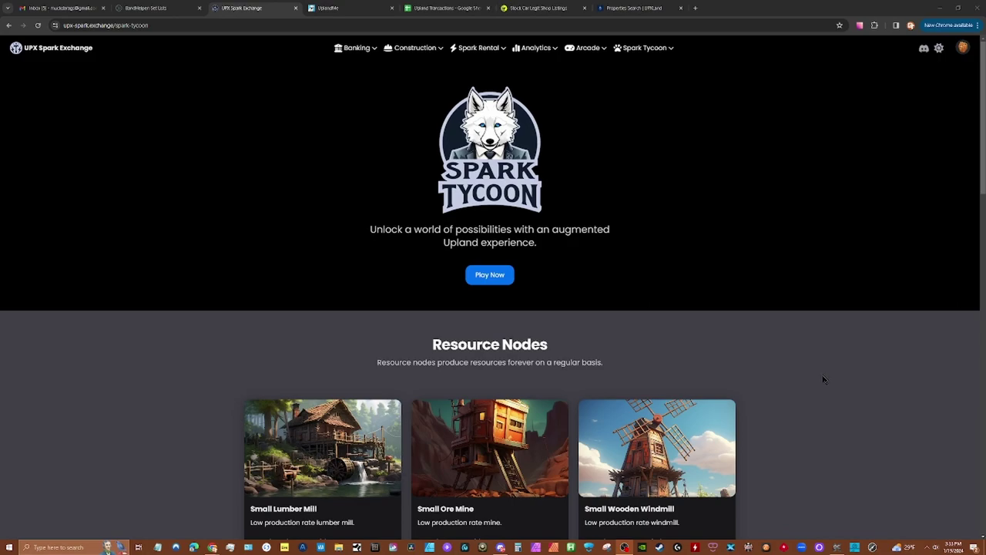
Step: Look over the resource node cards on the Spark Tycoon overview page and glance at the Upland game map
scroll(823, 379, "down", 3)
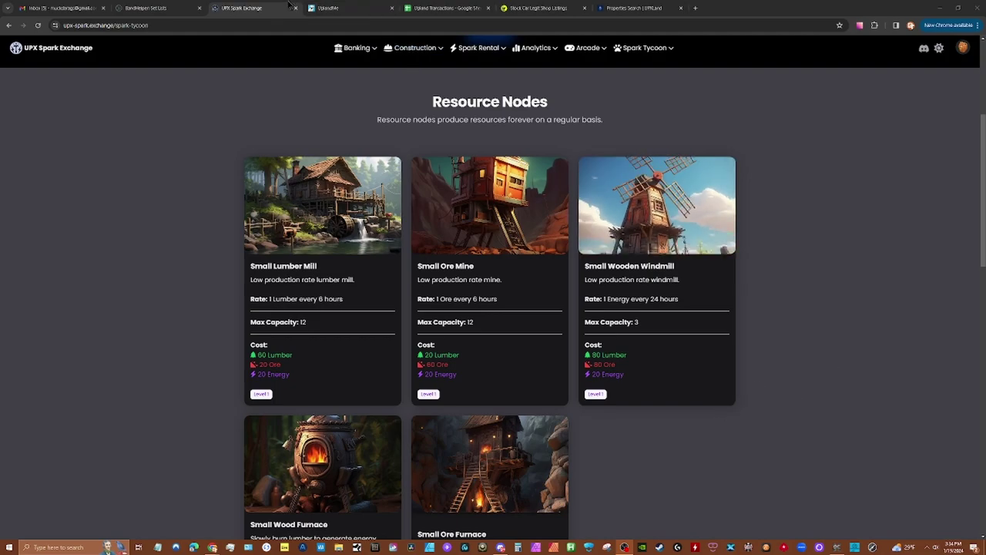
left_click(339, 8)
scroll(501, 185, "up", 5)
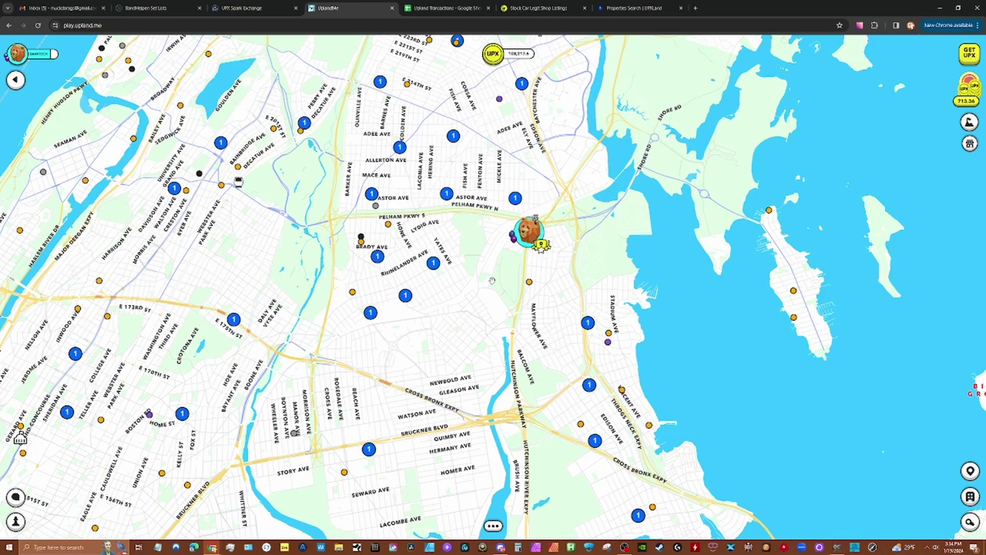
left_click(263, 8)
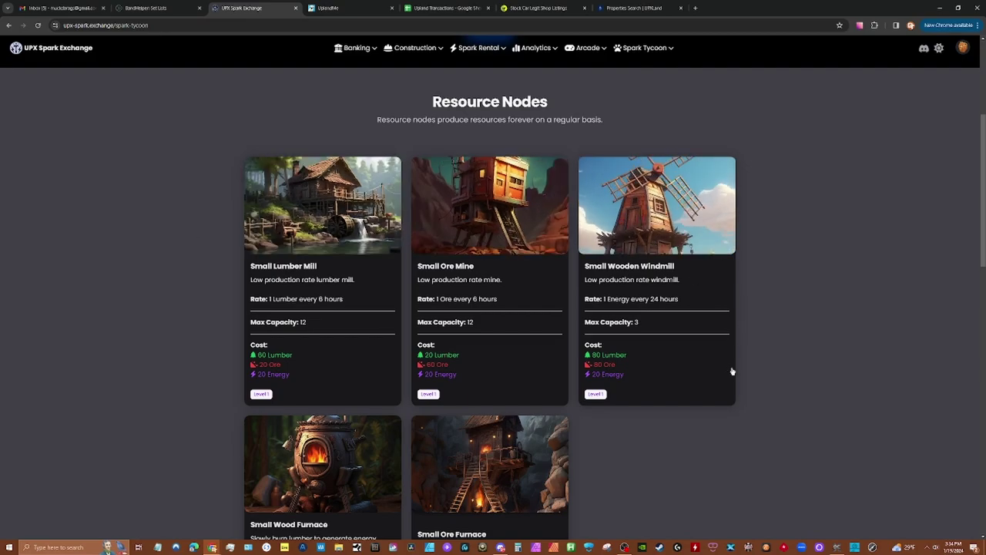
Step: Open the Spark Tycoon resource logs and look through the first two pages of entries
mouse_move(640, 49)
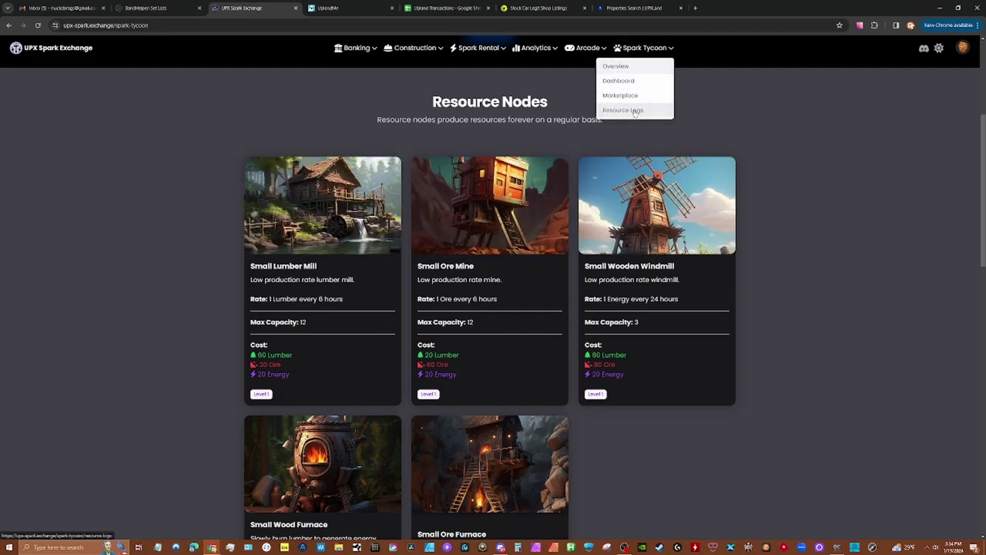
left_click(633, 110)
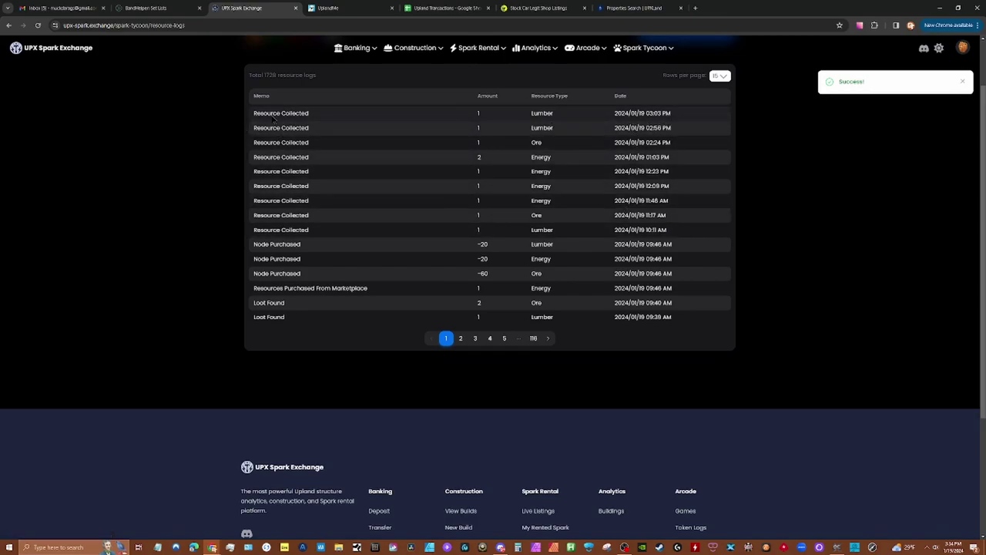
scroll(293, 193, "down", 3)
scroll(322, 275, "up", 2)
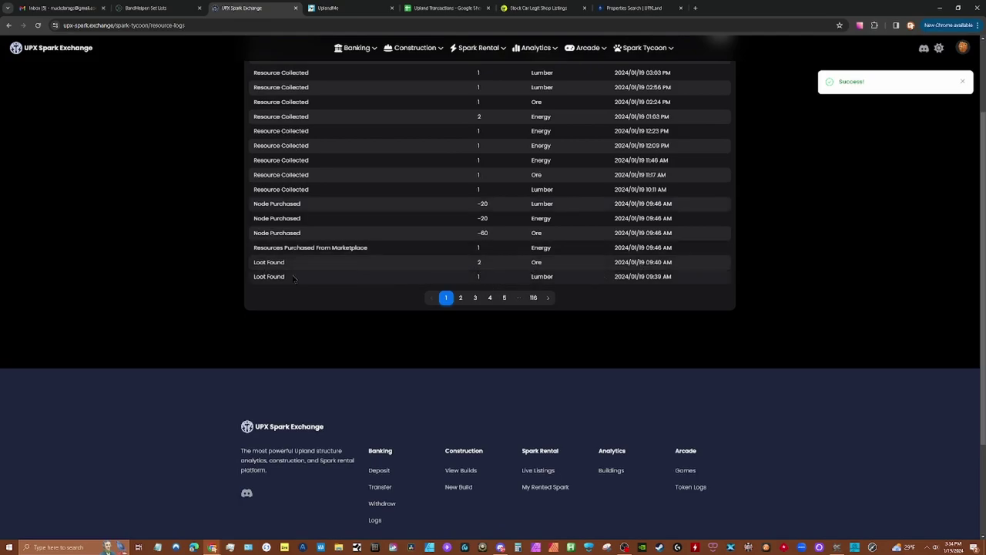
left_click(461, 298)
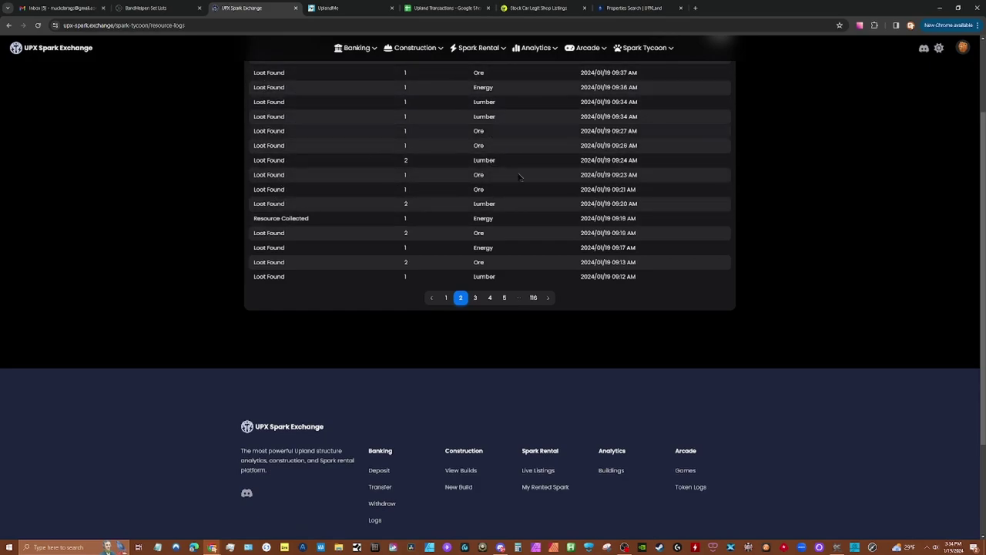
Step: Review the Spark Tycoon dashboard, and check the marketplace listings filtered to Energy before clearing the filter
left_click(651, 48)
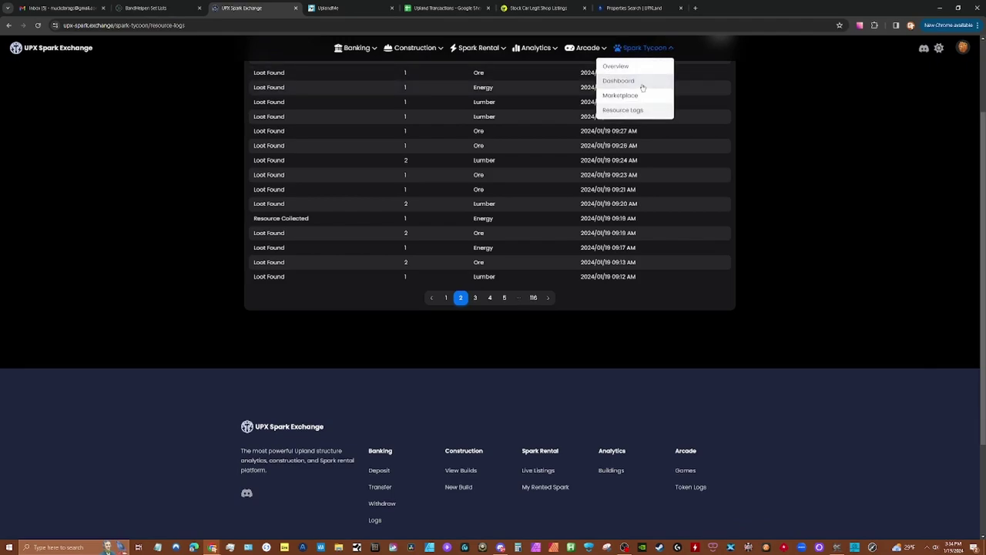
left_click(642, 83)
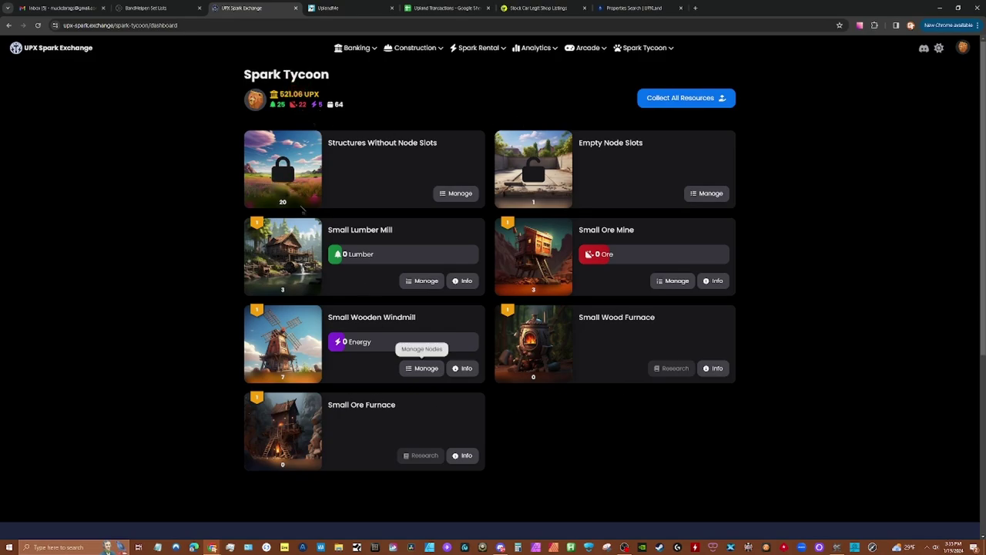
mouse_move(628, 50)
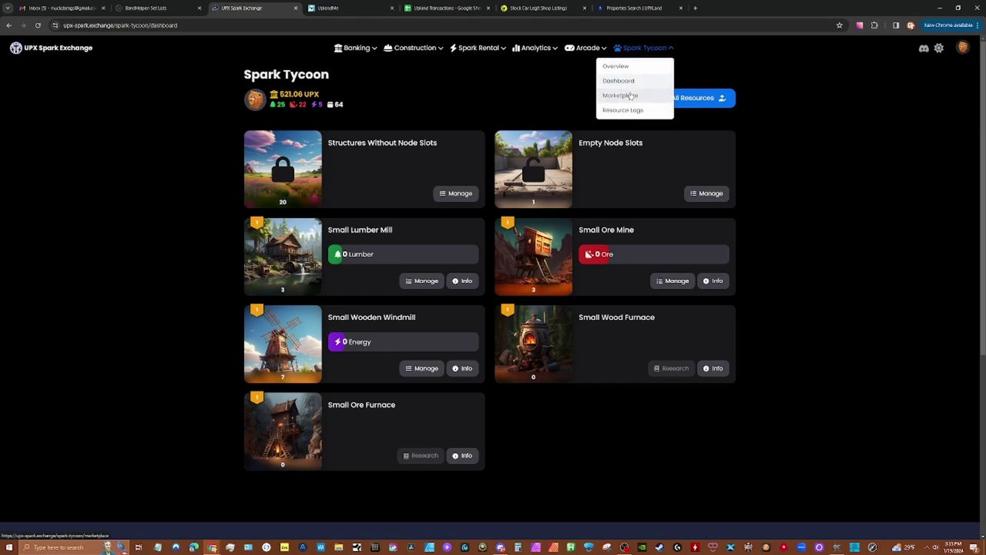
left_click(628, 94)
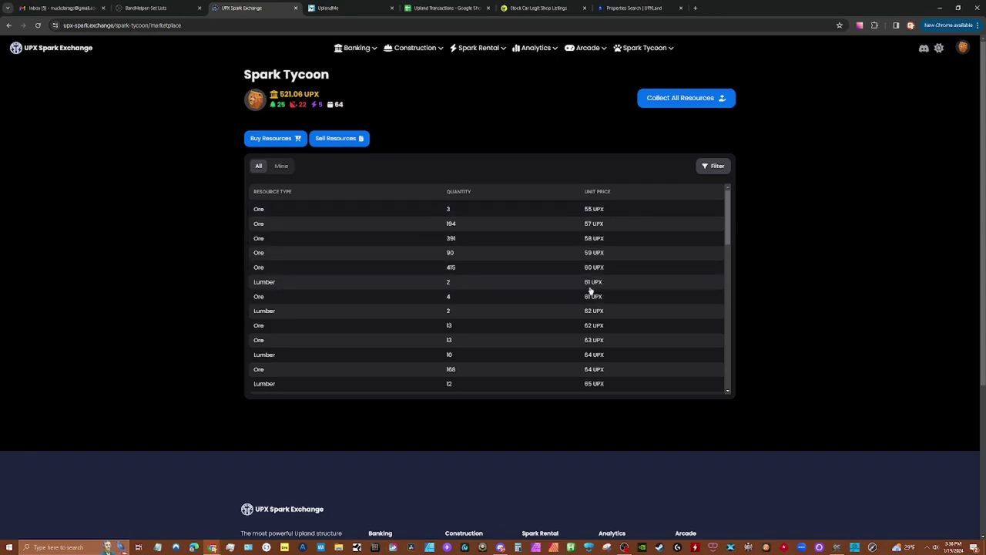
left_click(715, 166)
left_click(709, 224)
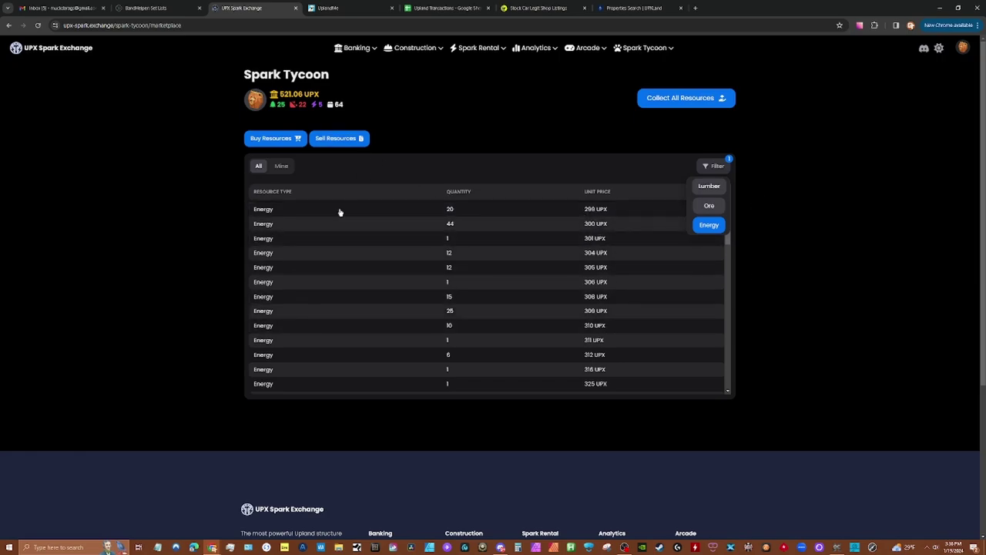
left_click(713, 227)
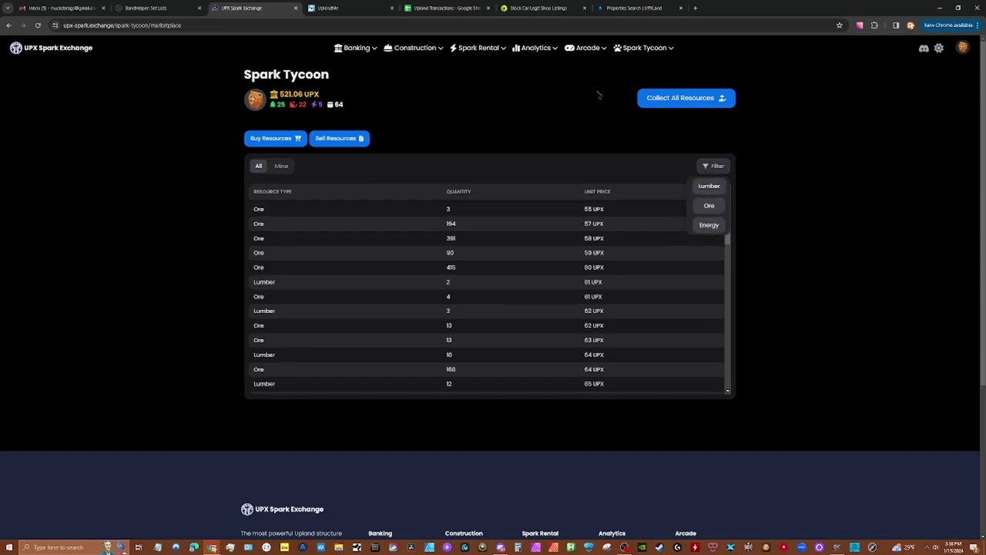
Step: From the dashboard, view the structures that have Small Wooden Windmills, and leave the list
left_click(648, 51)
left_click(644, 83)
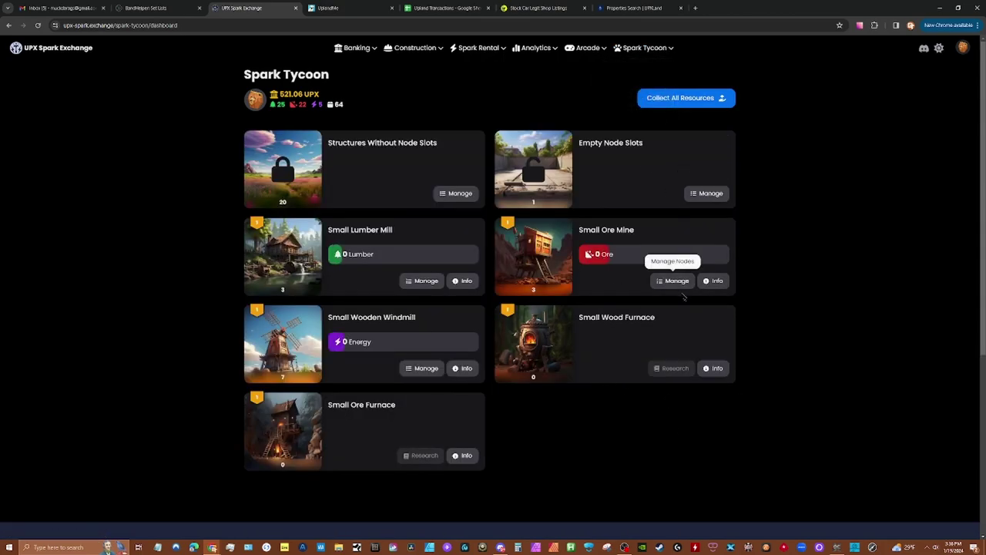
left_click(422, 368)
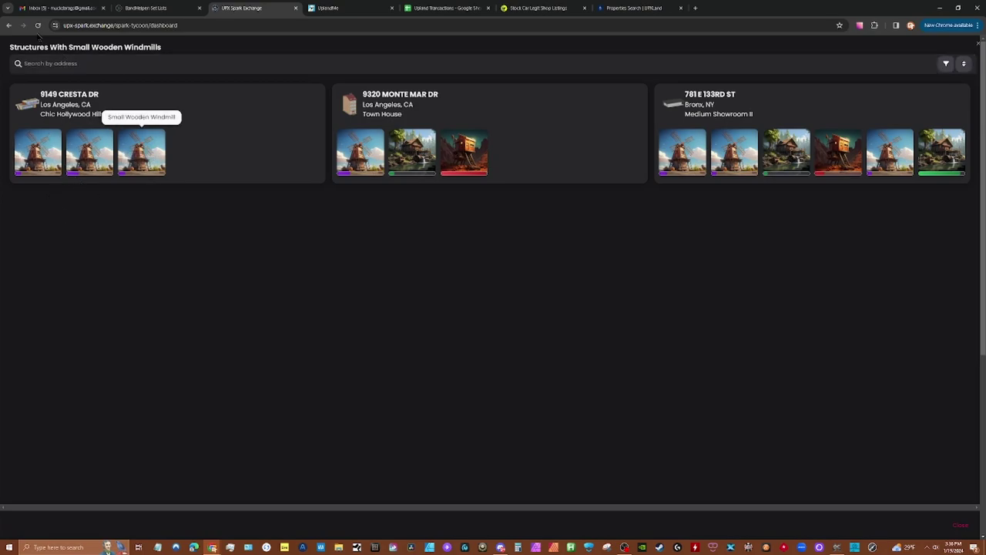
left_click(9, 26)
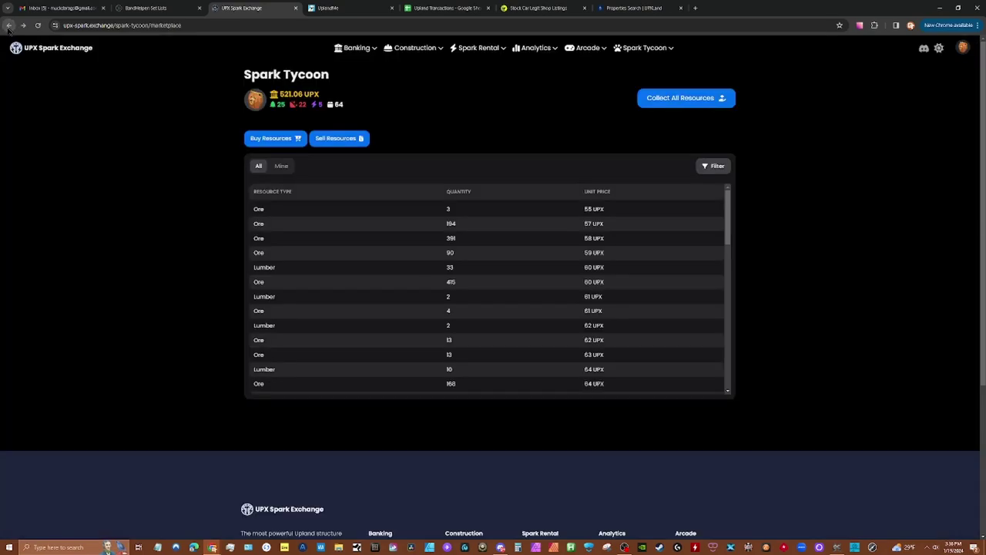
Step: View the requirements for attaching a node to the empty slot of the Miami showroom, closing the dialog without attaching one
left_click(633, 51)
left_click(620, 80)
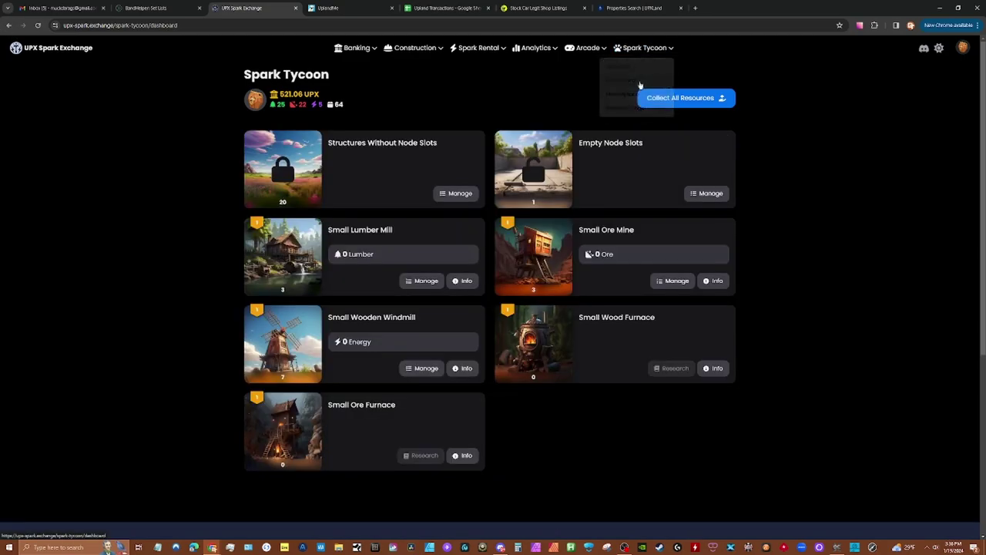
left_click(708, 193)
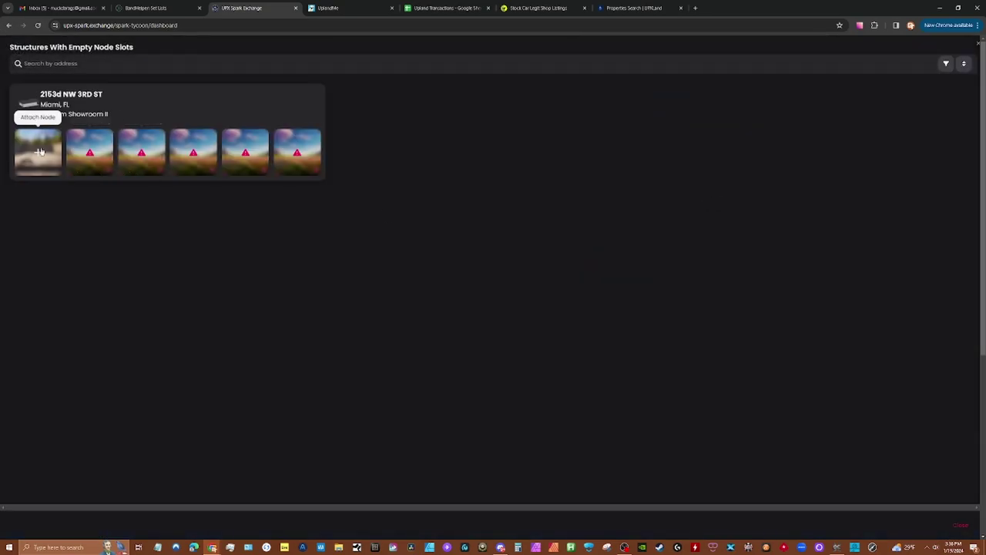
left_click(40, 151)
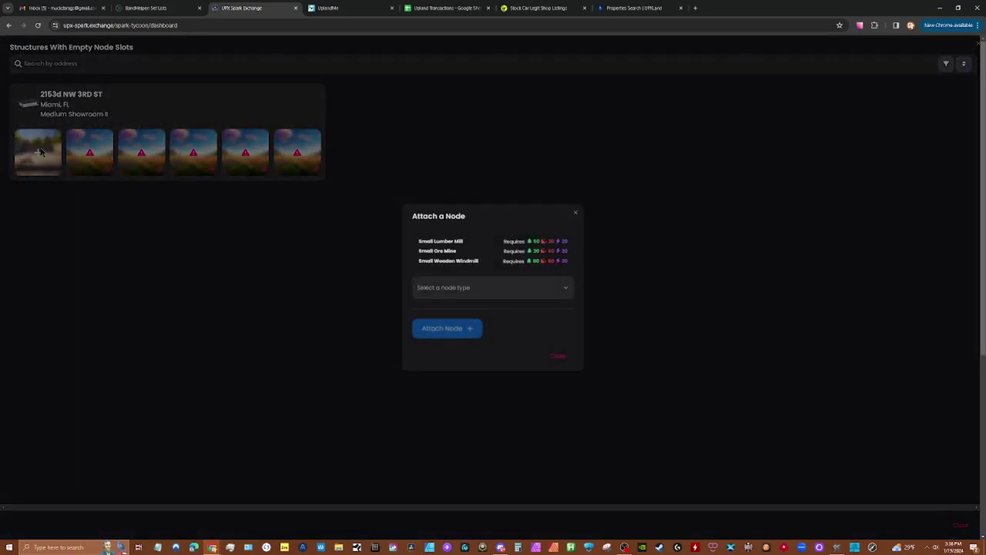
left_click(559, 357)
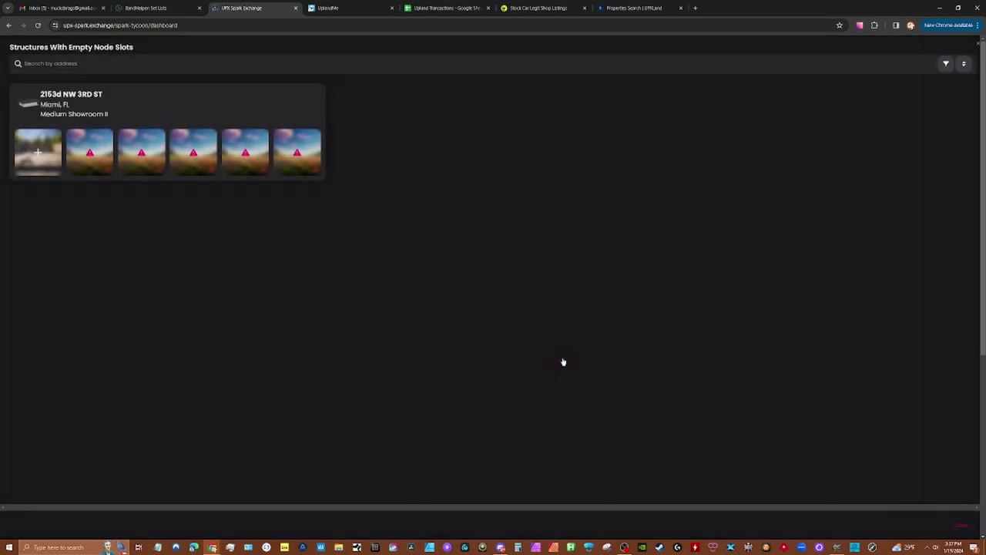
left_click(9, 26)
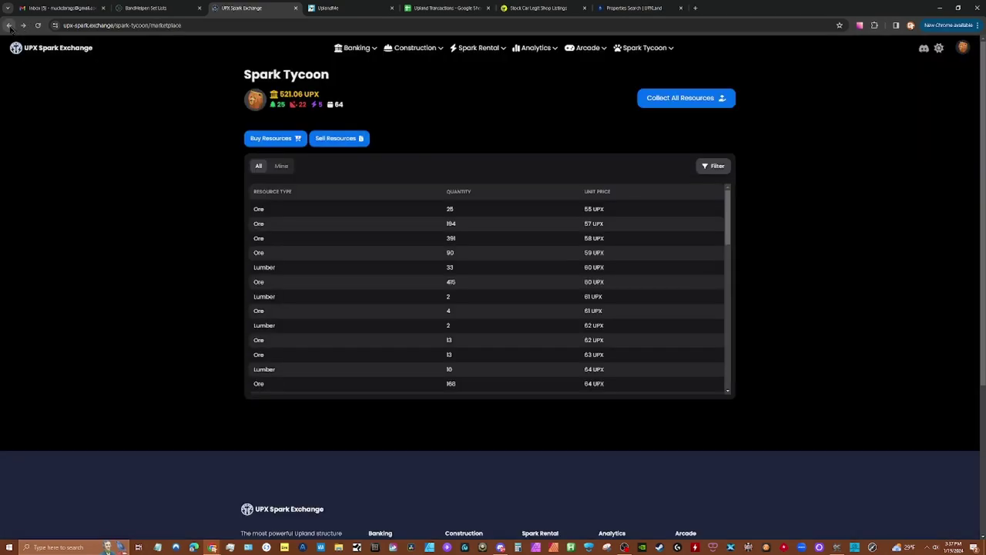
Step: Return to the dashboard and inspect the nodes on each structure with Small Wooden Windmills
left_click(665, 48)
left_click(648, 85)
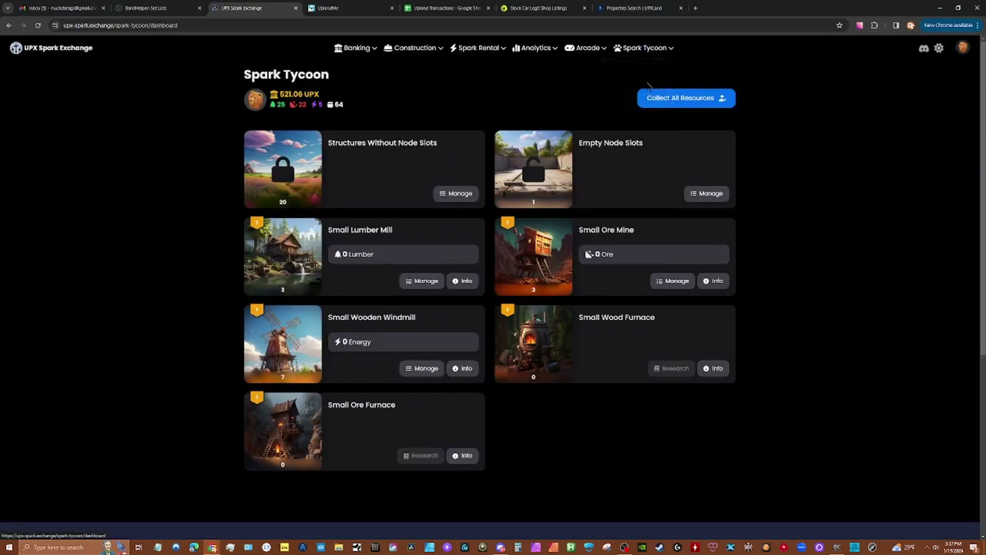
left_click(422, 369)
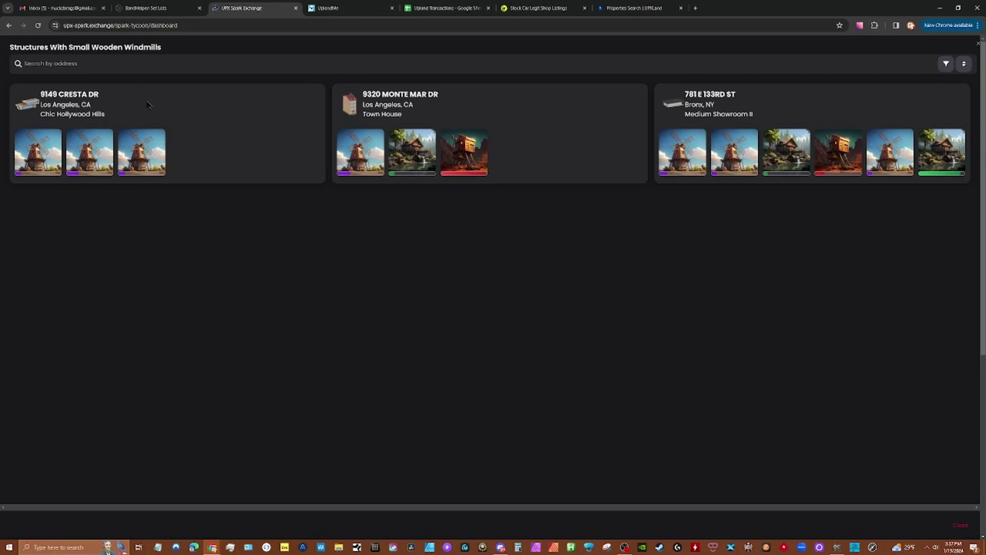
left_click(8, 25)
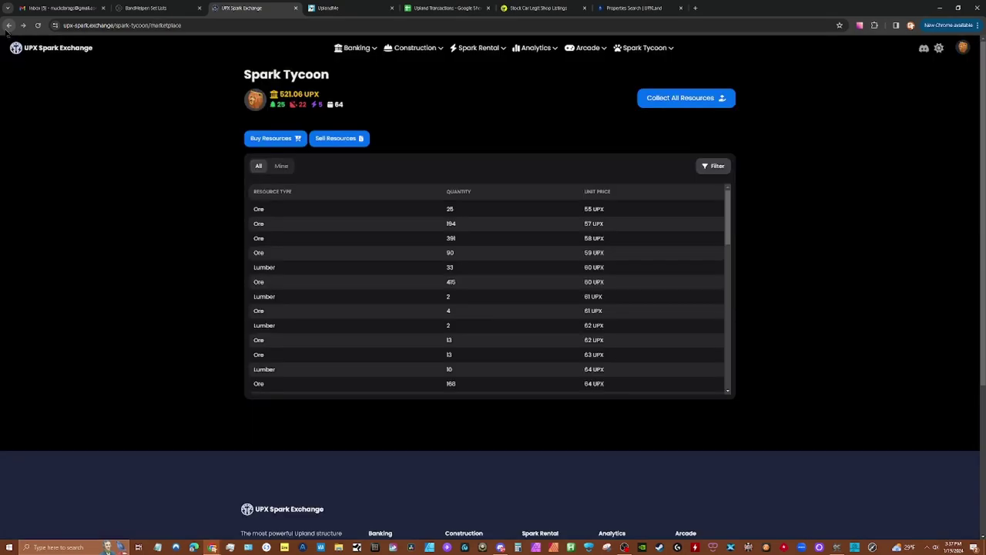
Step: From the dashboard, check the structures with empty node slots, and go back to the marketplace
left_click(645, 48)
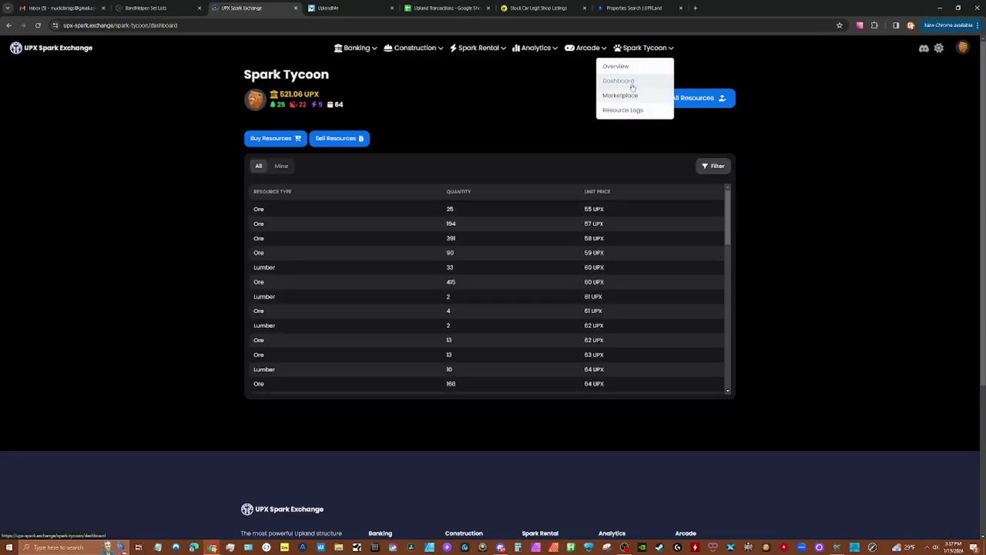
left_click(628, 81)
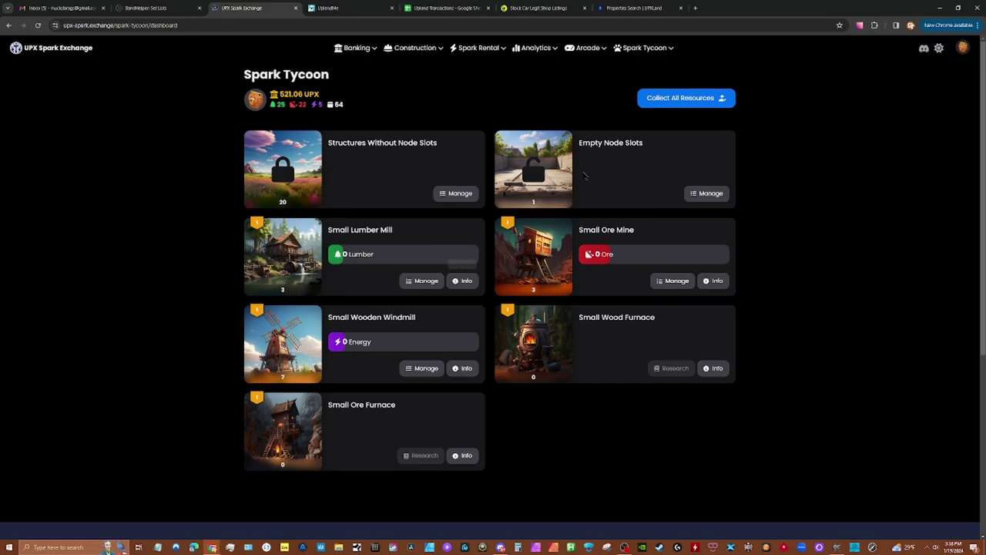
left_click(703, 194)
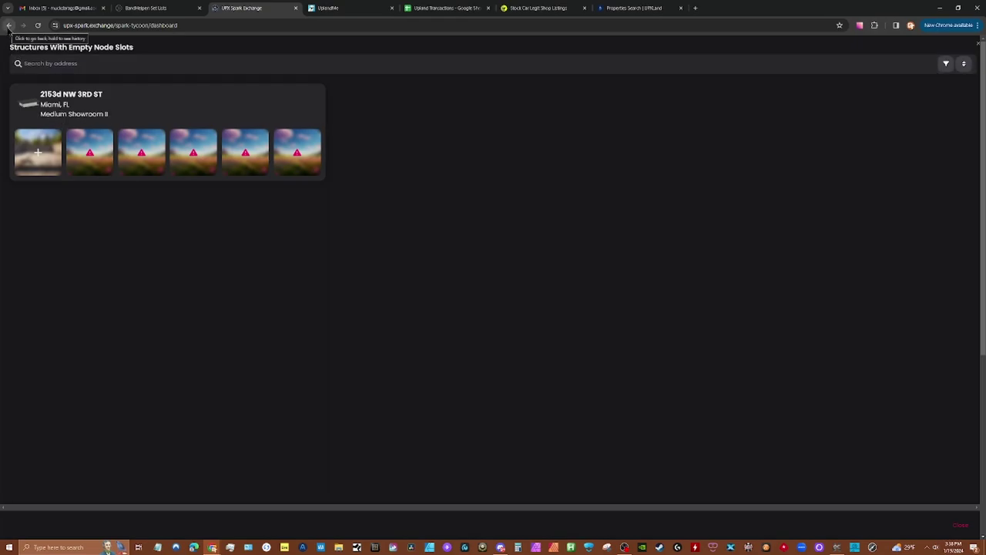
left_click(8, 26)
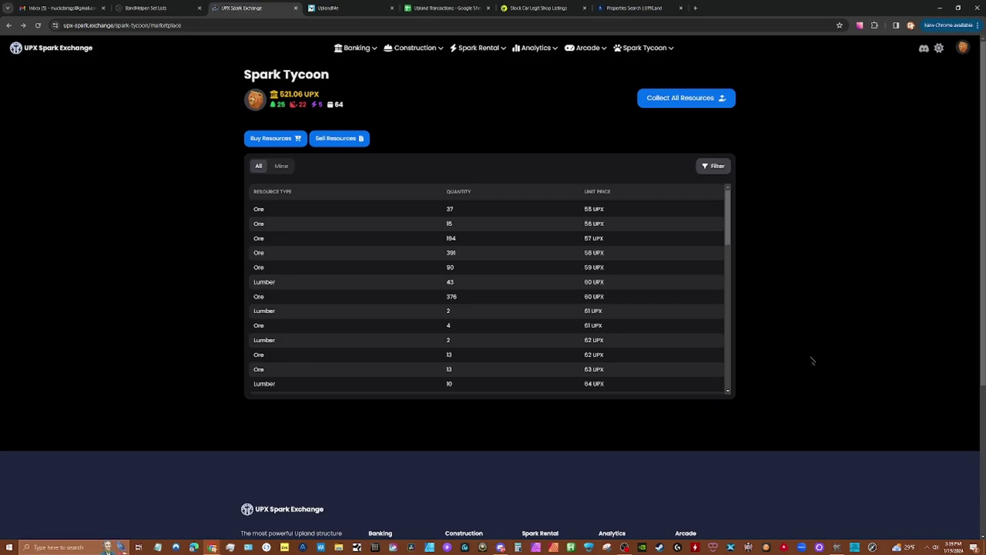
Step: Reopen the dashboard's list of structures with Small Wooden Windmills to examine their nodes
left_click(631, 49)
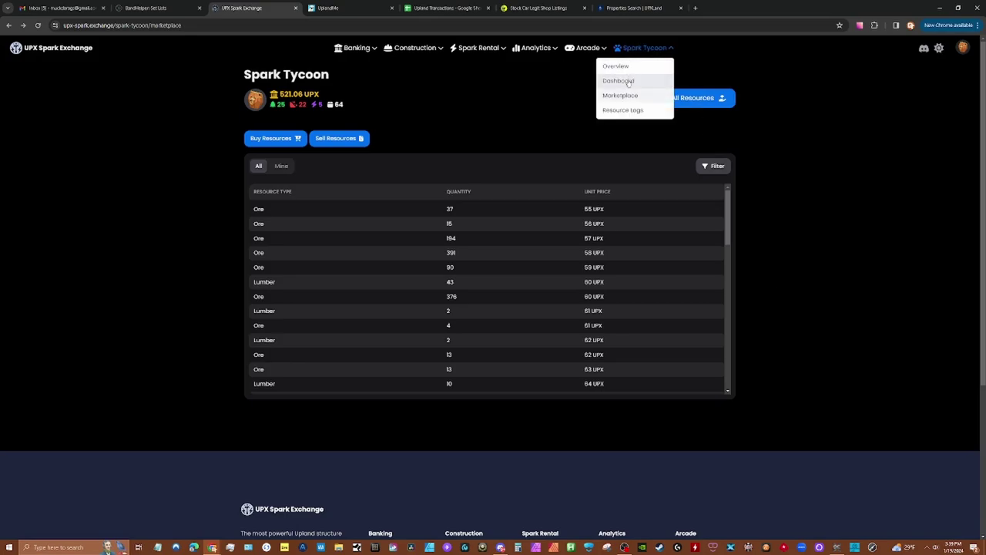
left_click(619, 80)
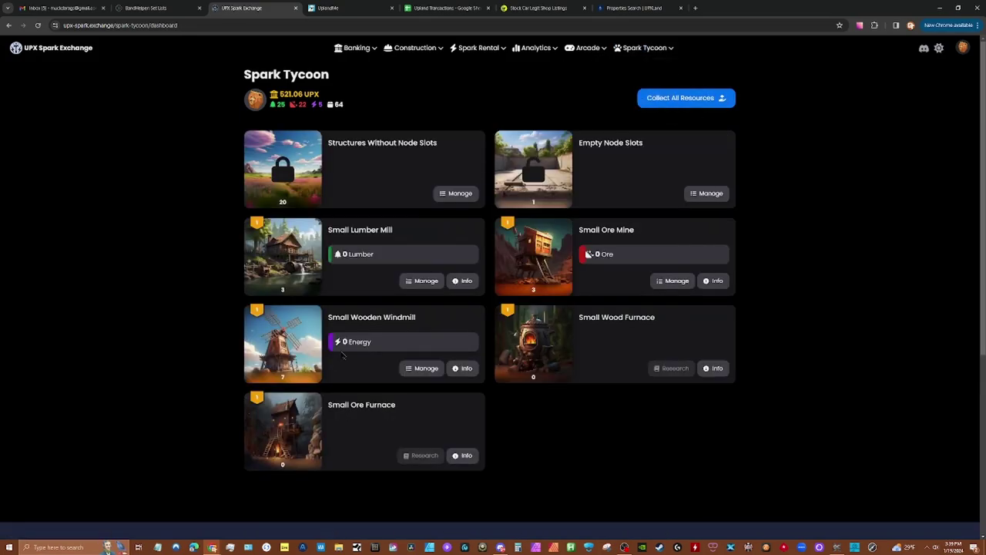
left_click(411, 371)
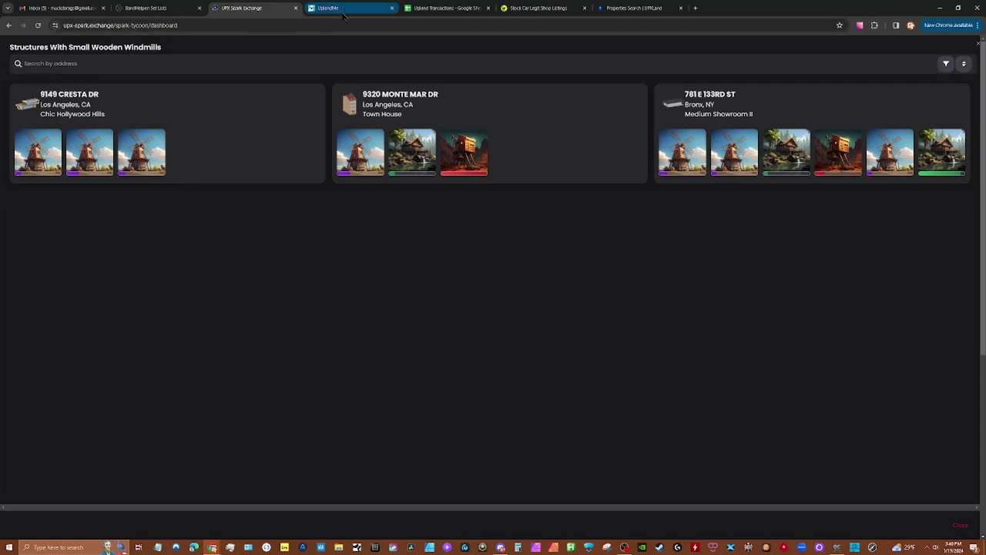
Step: Switch to the Upland Transactions Google Sheet and highlight the UPX invested amounts in C22:C23, row 12 and cell E14
left_click(441, 8)
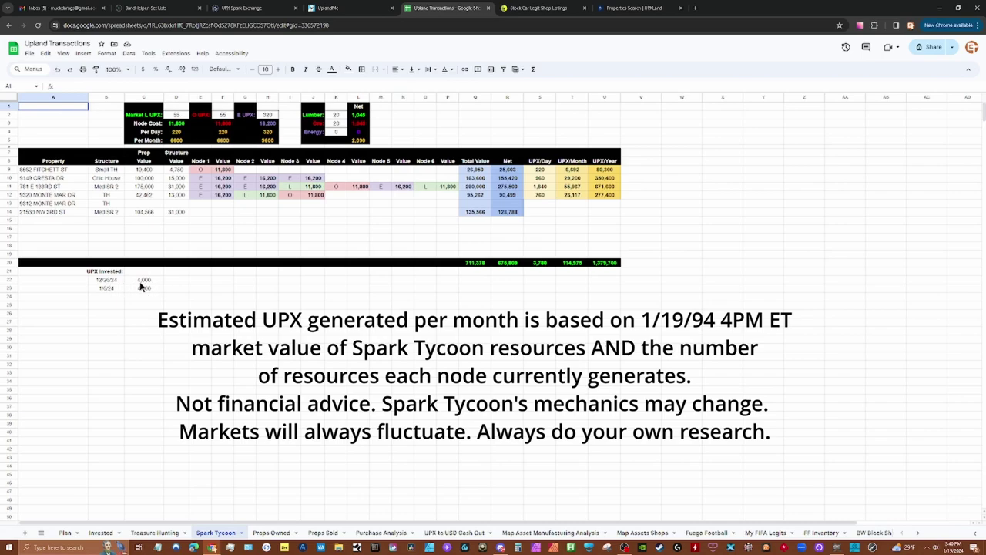
left_click_drag(141, 280, 140, 287)
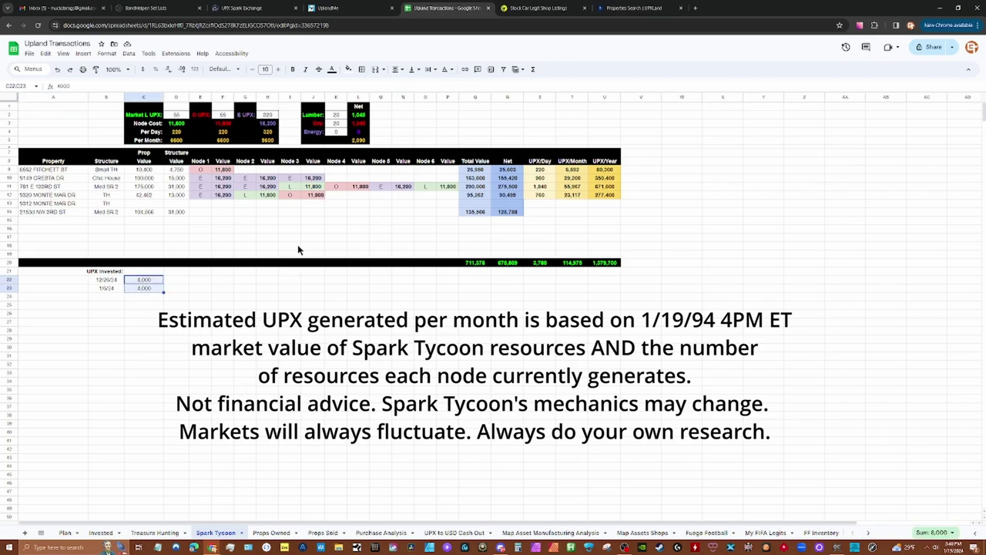
left_click(9, 195)
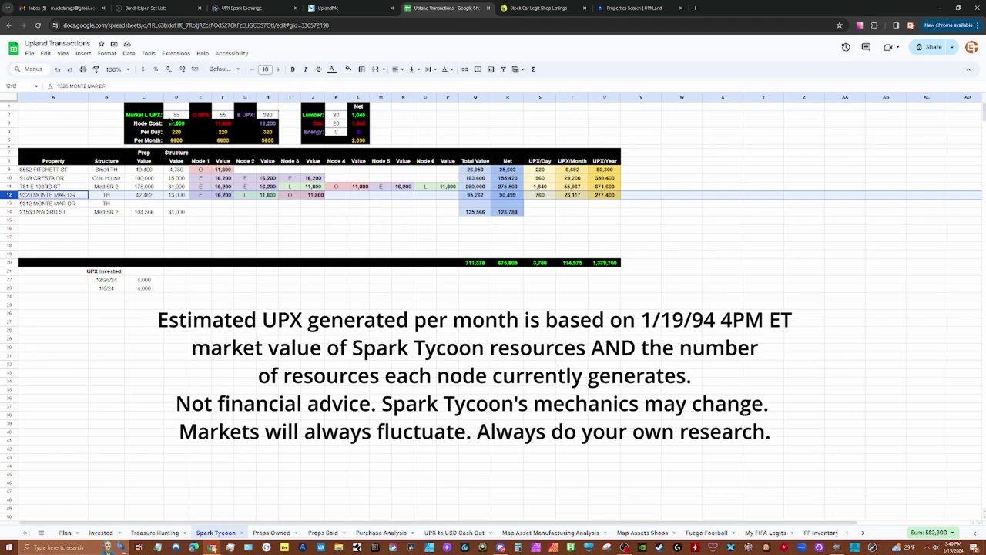
left_click(204, 212)
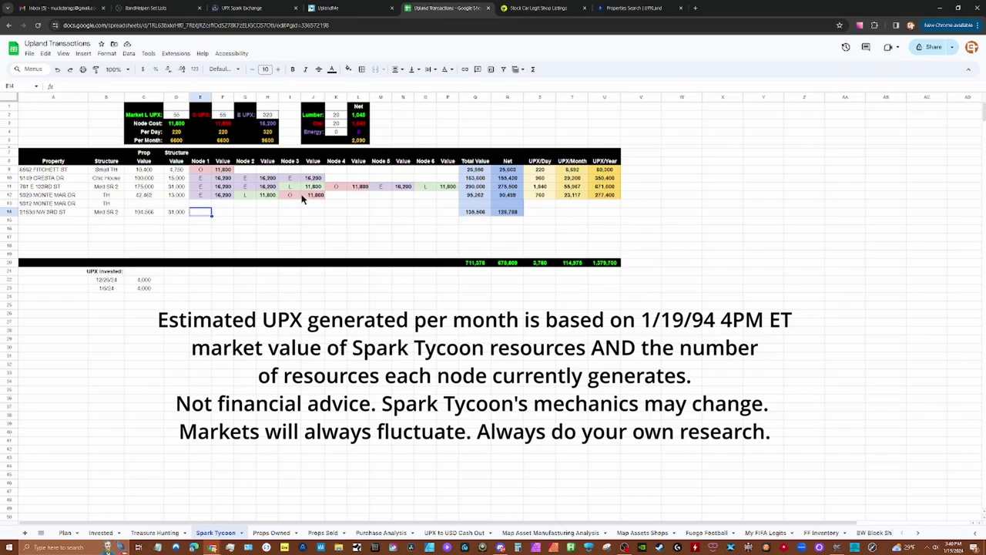
Step: Highlight row 12 of the Spark Tycoon sheet and its property value, structure value, UPX/Month and Node 3 value cells
left_click(483, 196)
left_click(139, 198)
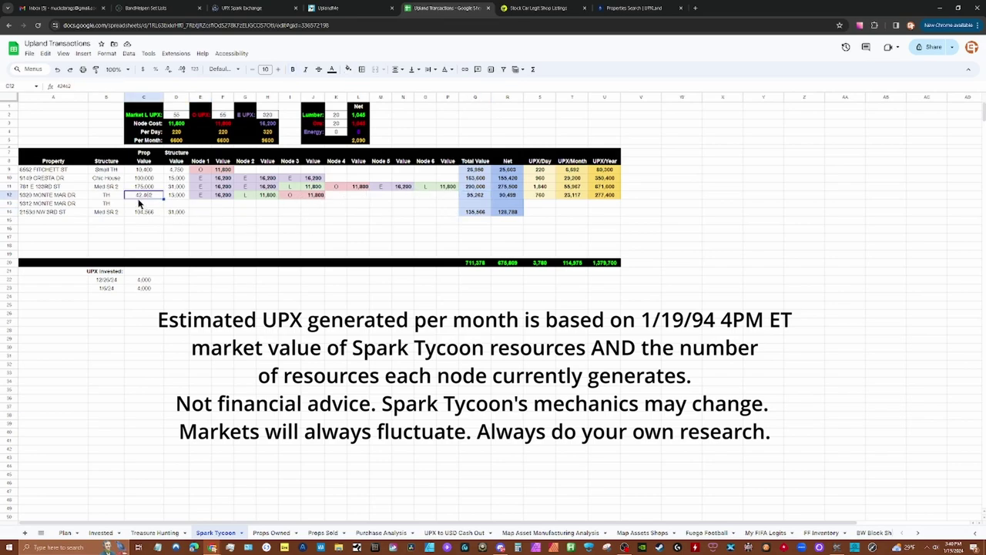
left_click(172, 198)
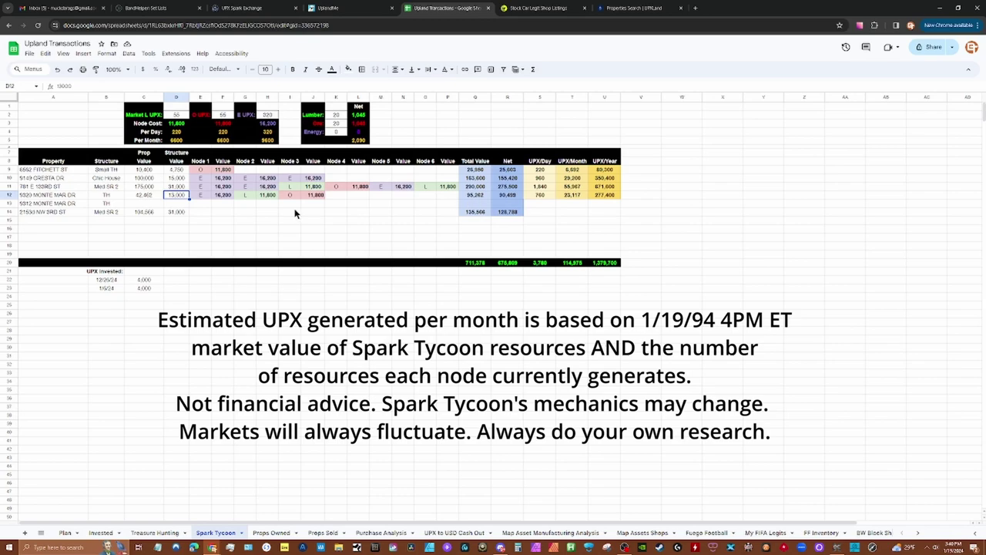
left_click(11, 197)
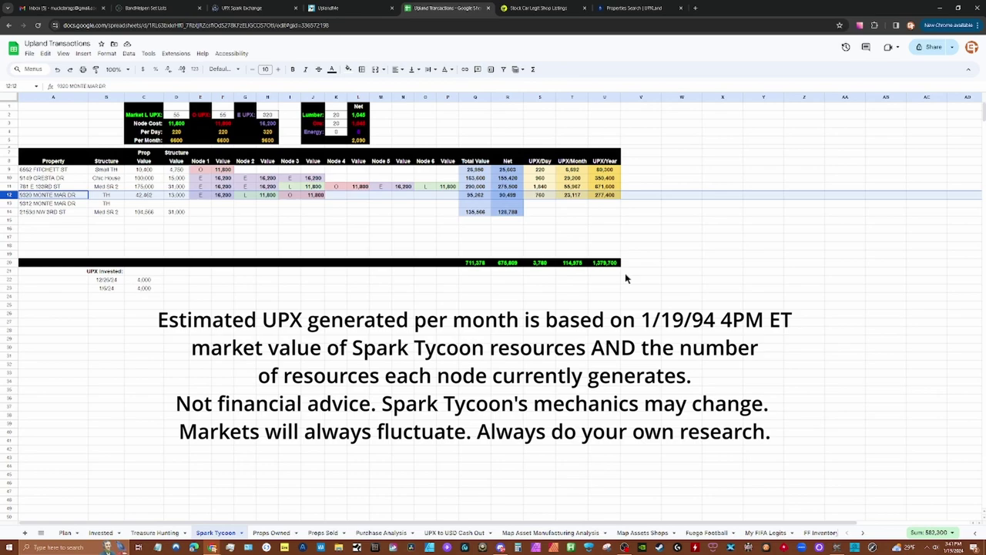
left_click(296, 222)
left_click(9, 196)
left_click(572, 195)
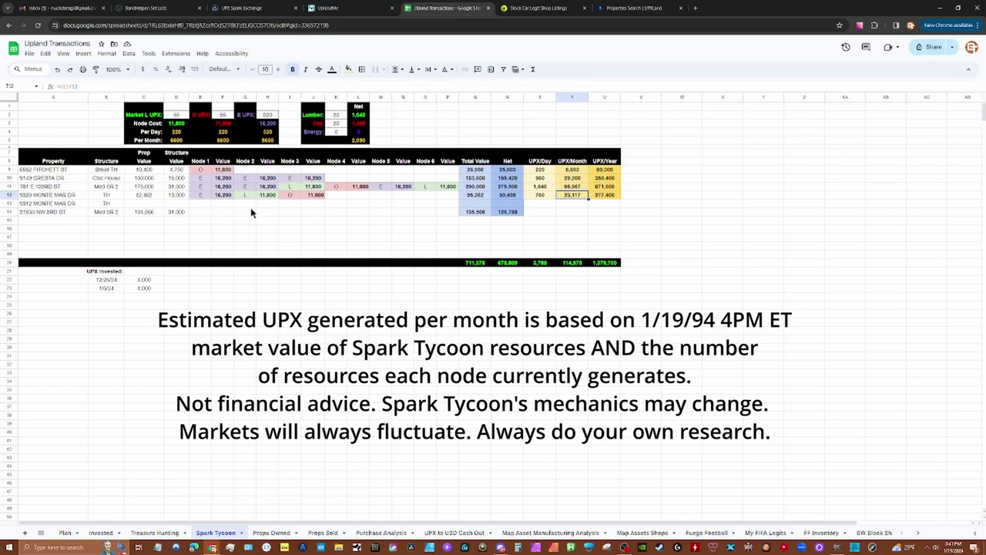
left_click(314, 198)
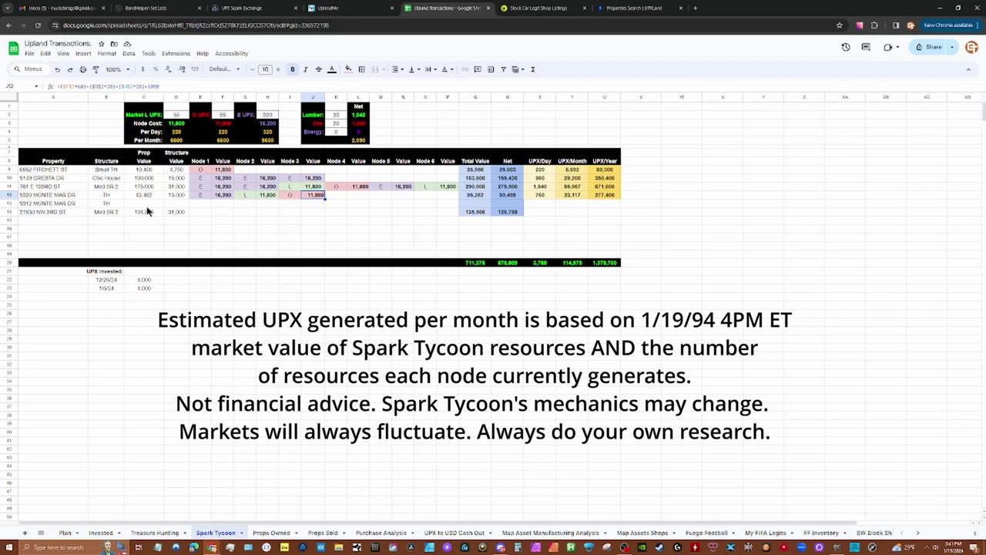
Step: Highlight rows 10 and 11 to review the nodes and estimated returns of the Chic House and the Med SR 2, and clear the highlight
left_click(11, 177)
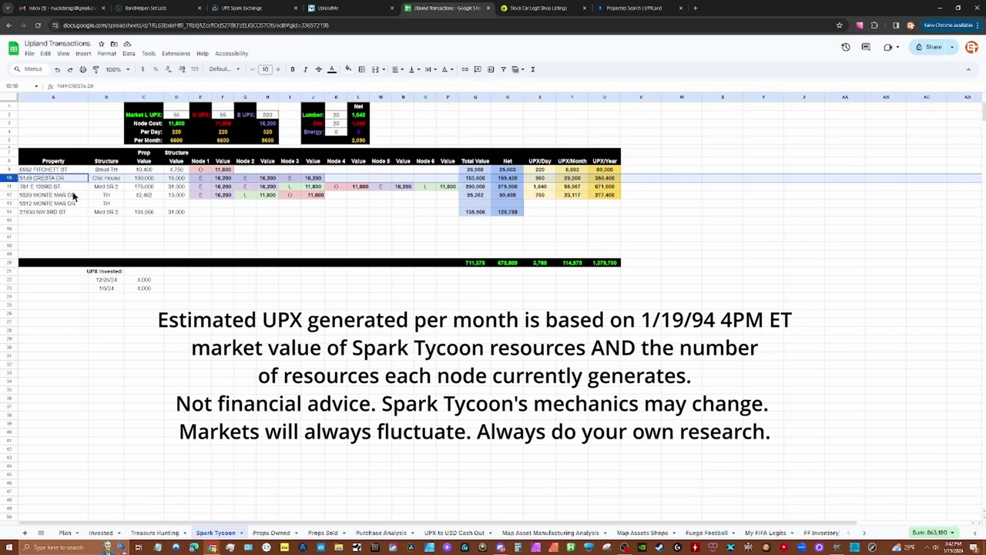
left_click(10, 187)
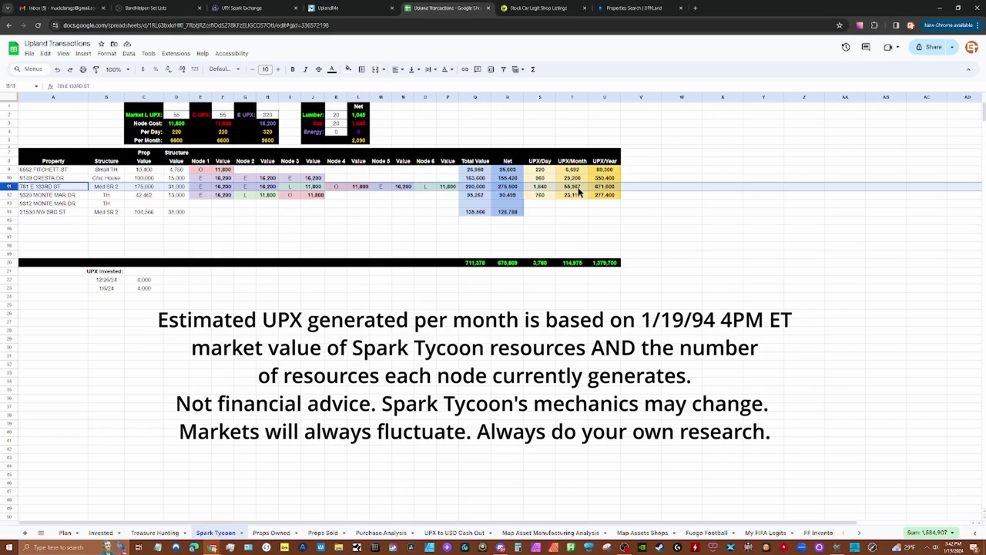
left_click(572, 299)
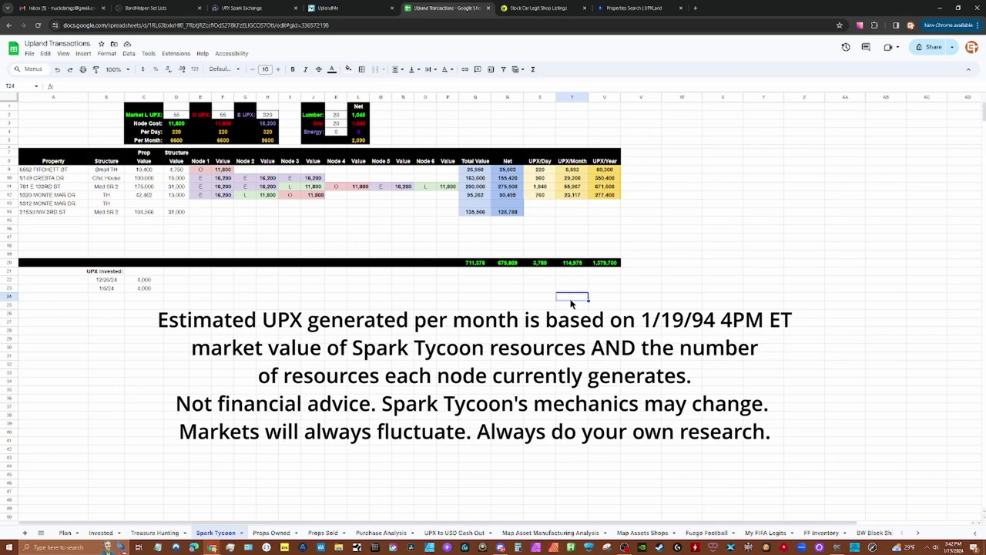
Step: Switch to UPX Spark Exchange, leave the windmill structures list, and view the Spark Rental live listings
left_click(242, 7)
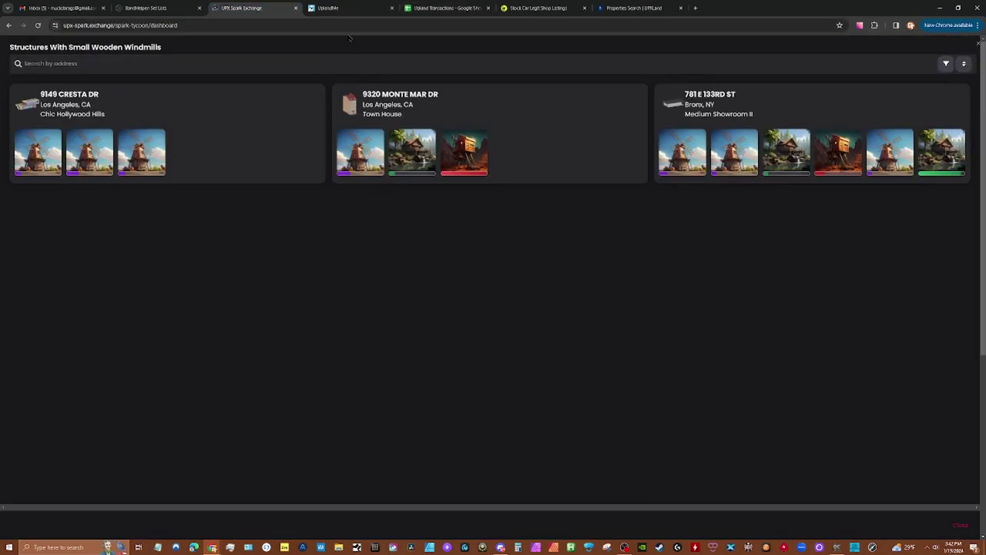
left_click(9, 24)
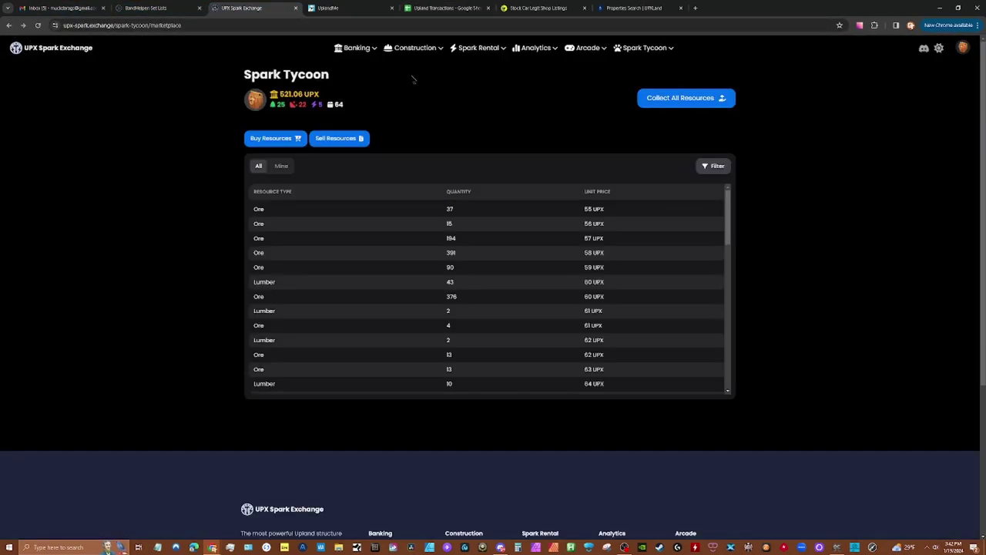
left_click(477, 69)
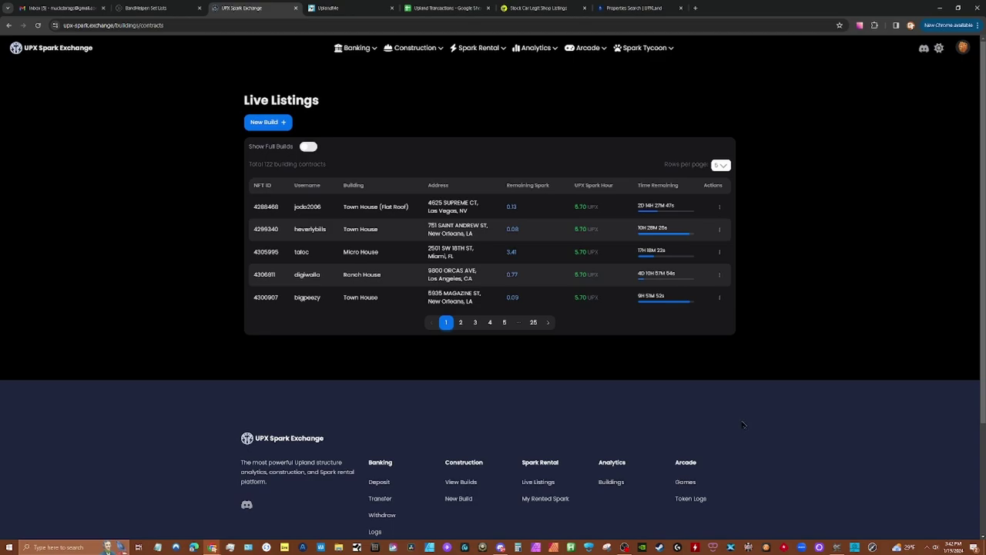
Step: Examine the Spark Tycoon dashboard and the resource logs, and return to the dashboard
left_click(641, 49)
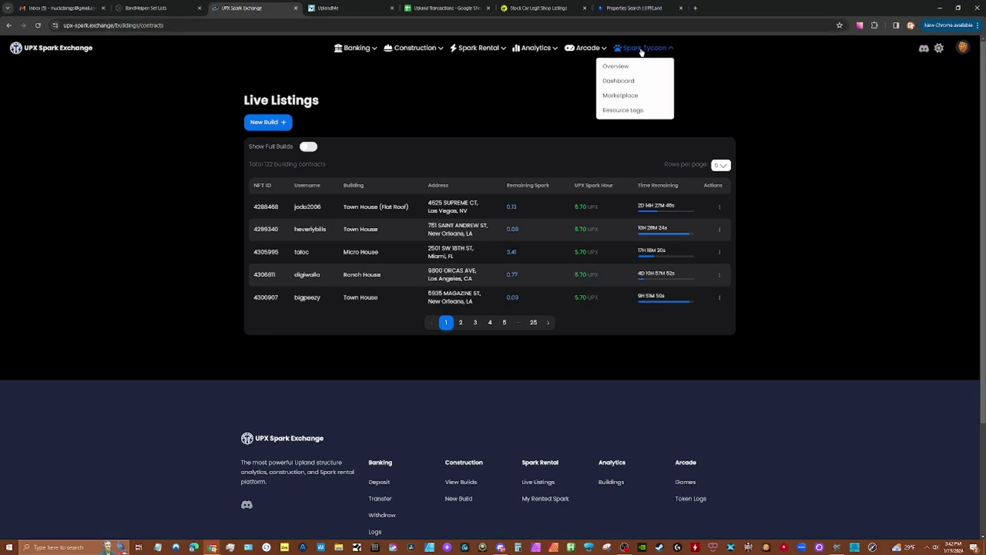
left_click(638, 81)
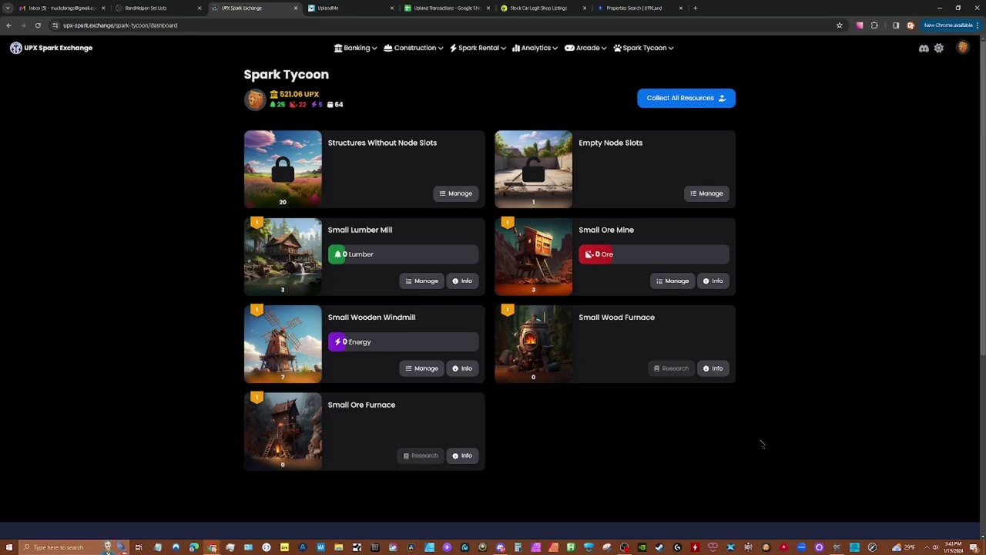
left_click(659, 48)
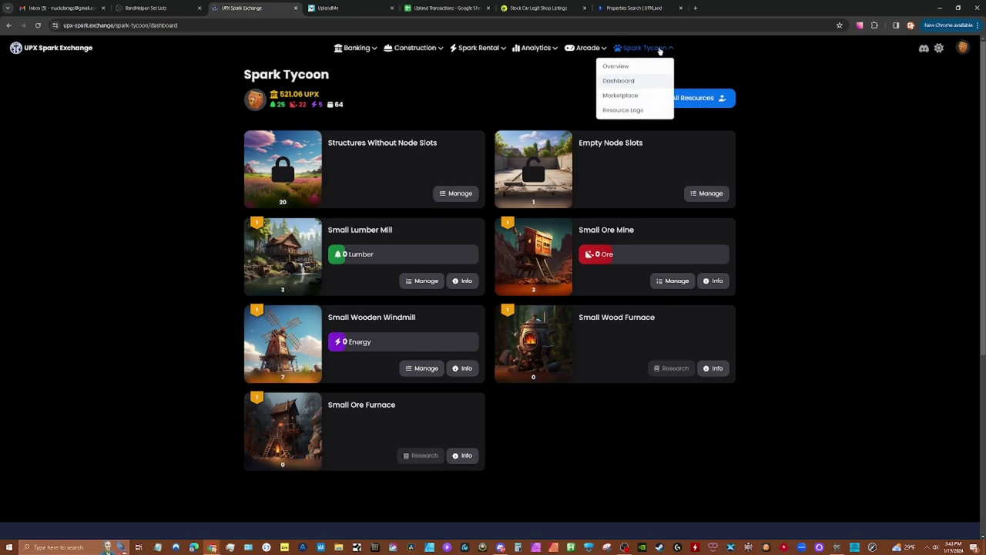
left_click(629, 110)
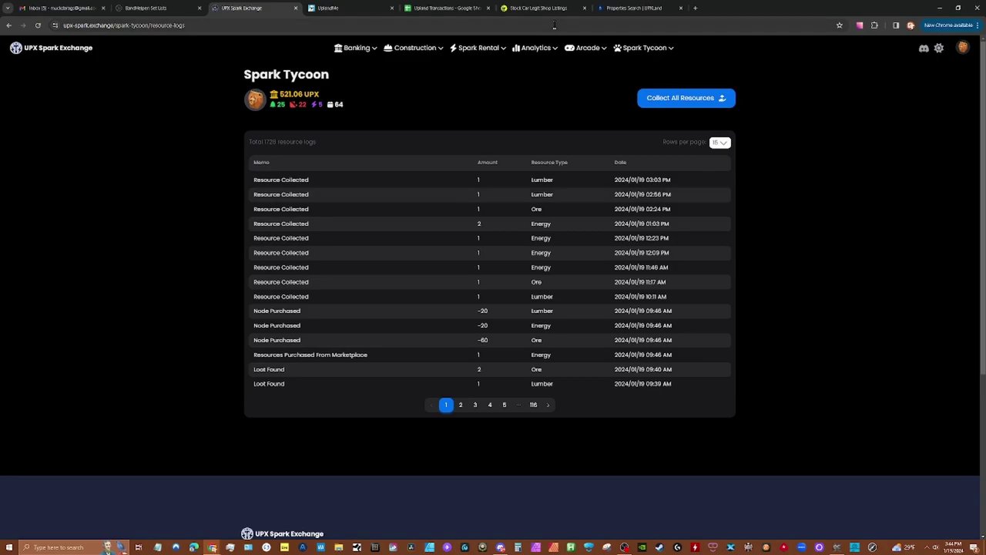
mouse_move(630, 48)
left_click(623, 81)
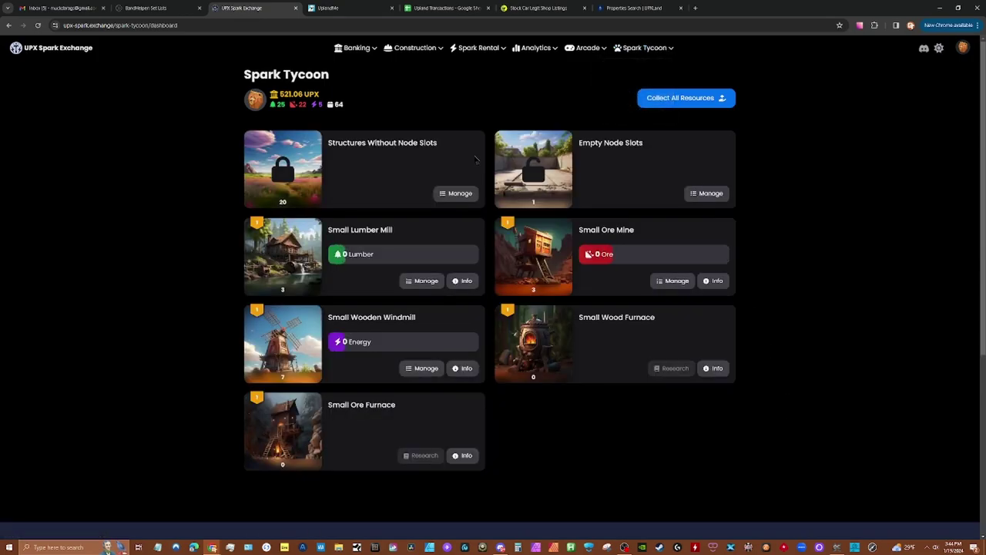
Step: Switch to the Upland Transactions Google Sheet and highlight rows 23, 20 and 14 and the UPX/Month total in T20
left_click(351, 8)
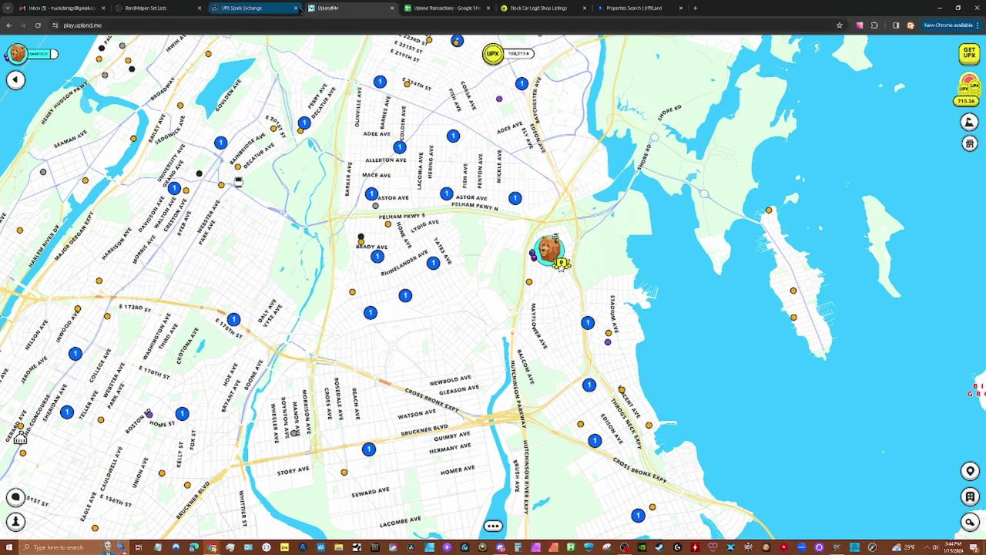
left_click(447, 8)
left_click(68, 288)
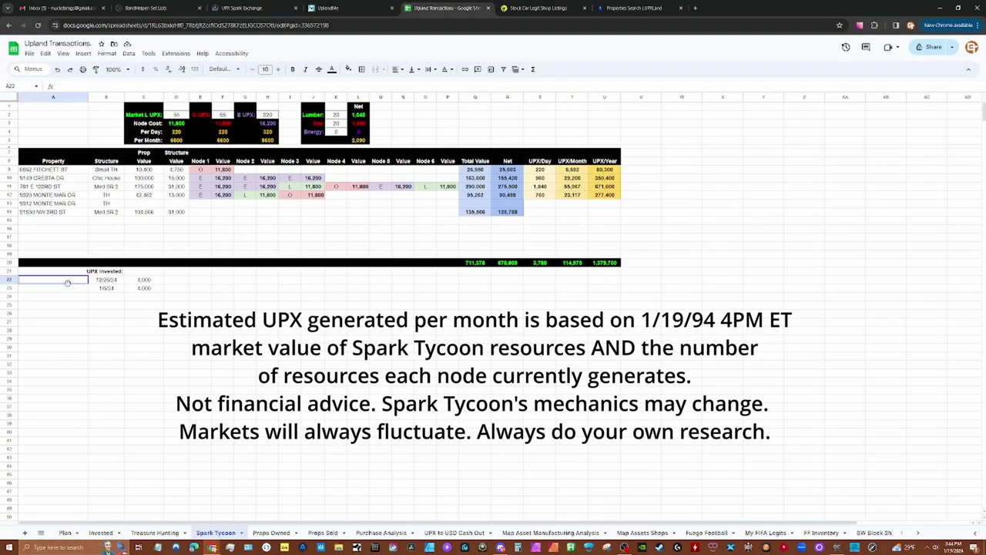
left_click(10, 288)
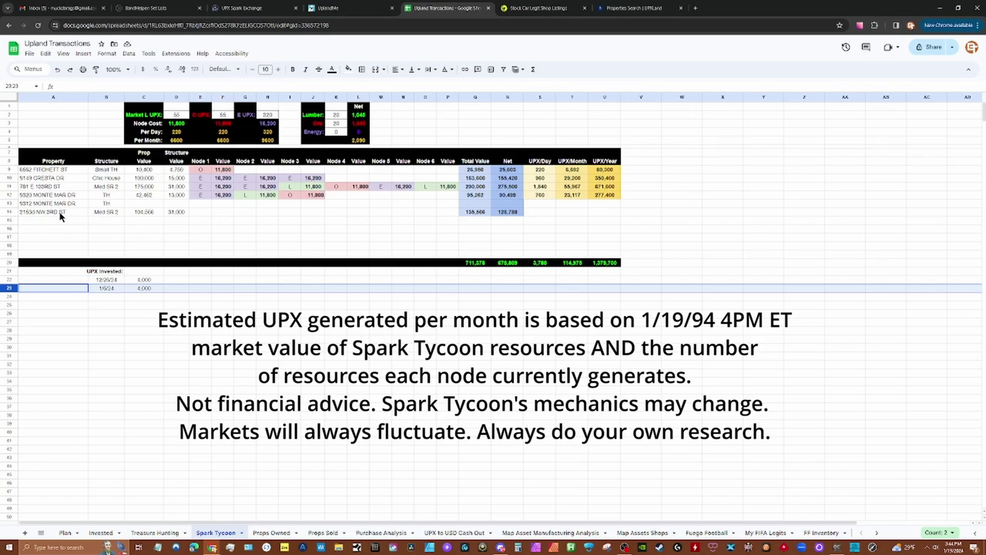
left_click(10, 264)
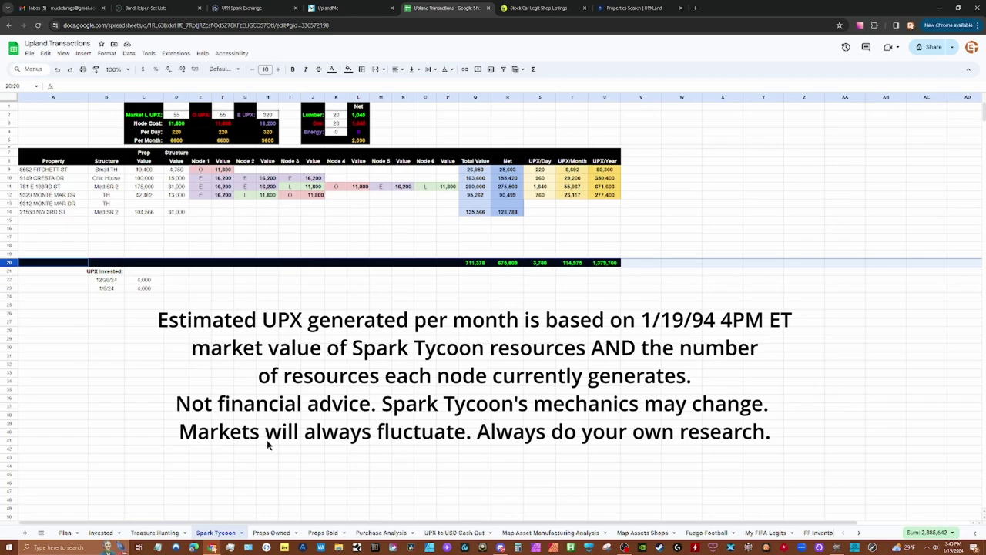
left_click(7, 211)
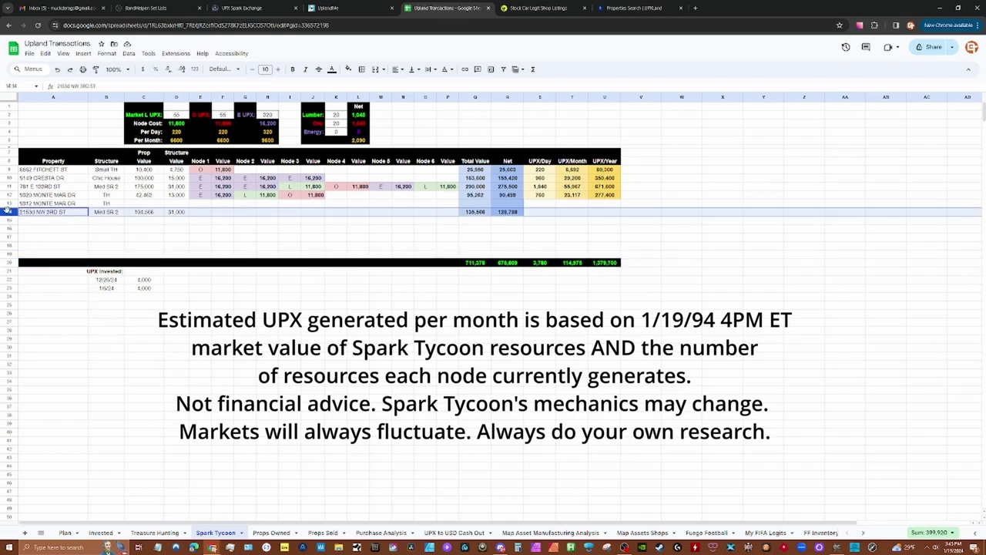
left_click(561, 263)
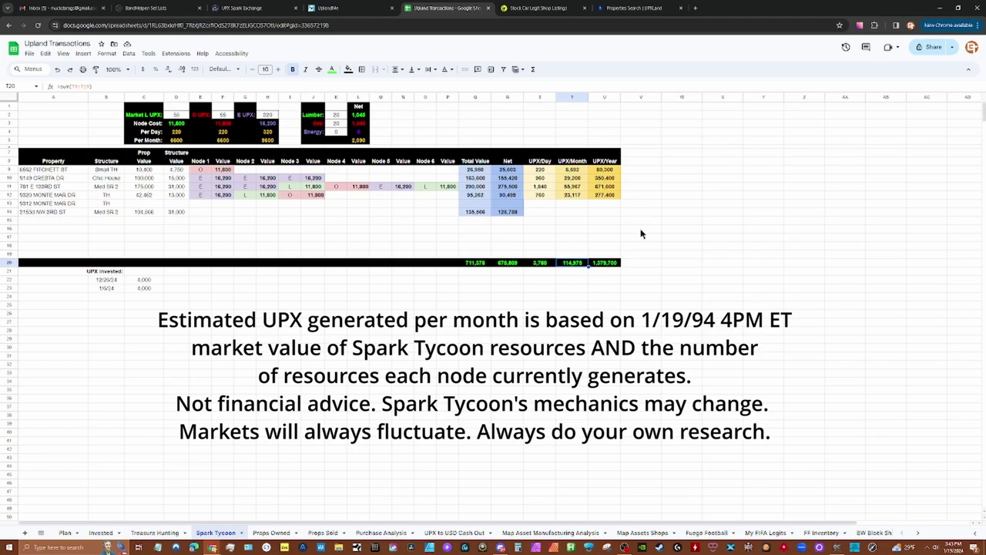
Step: Look at the Upland map, and switch back to the Spark Tycoon dashboard in UPX Spark Exchange
left_click(328, 9)
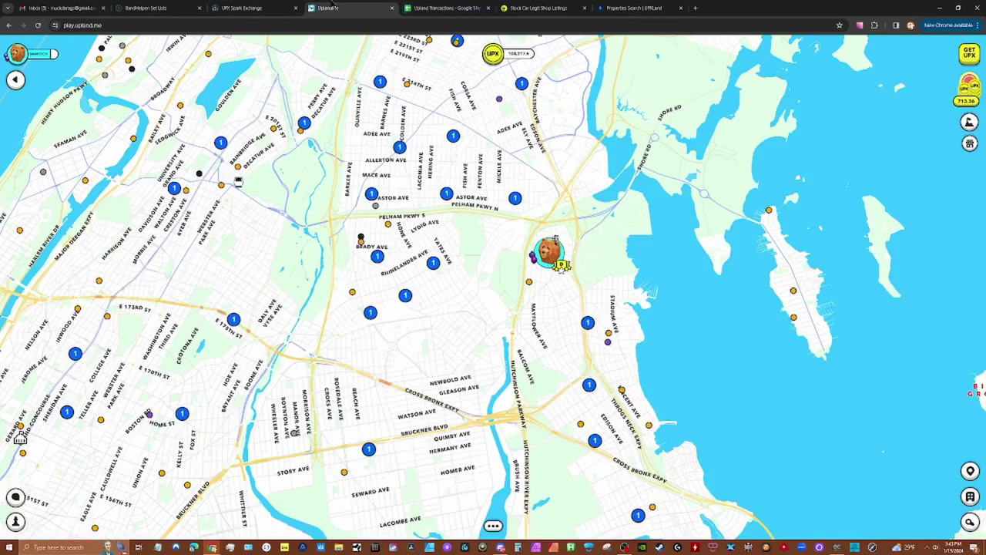
left_click(230, 7)
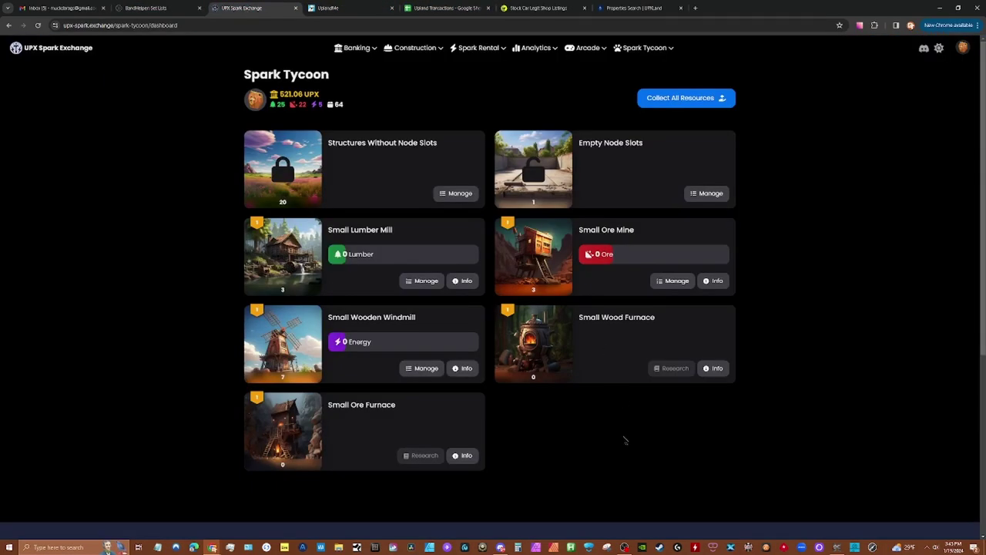